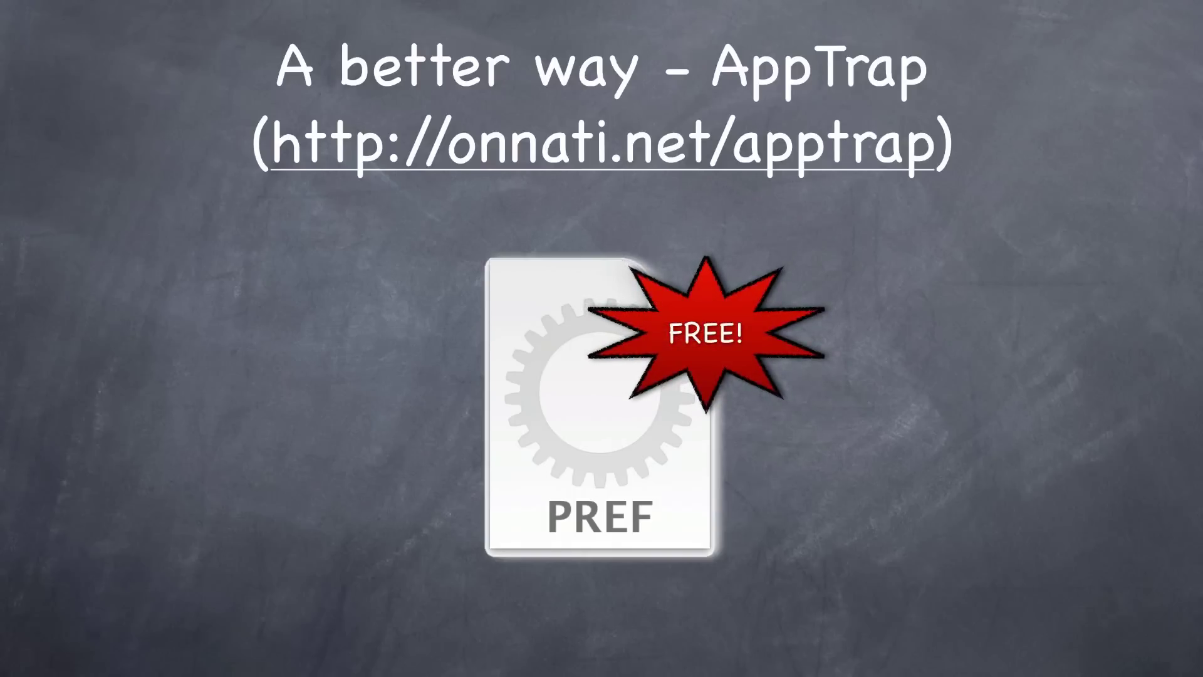
Step: Advance past the AppTrap download-and-install slide to end the Keynote slideshow
key(Right)
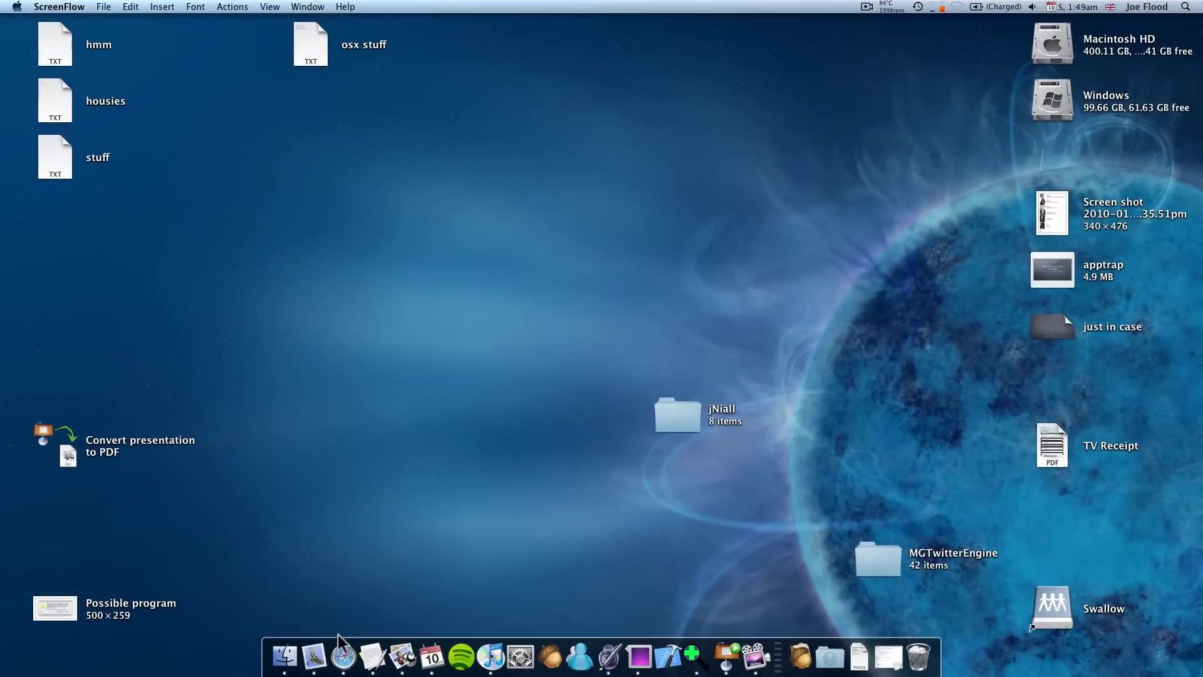
Step: Search Google for 'apptrap' in Safari and open the first AppTrap result
click(343, 655)
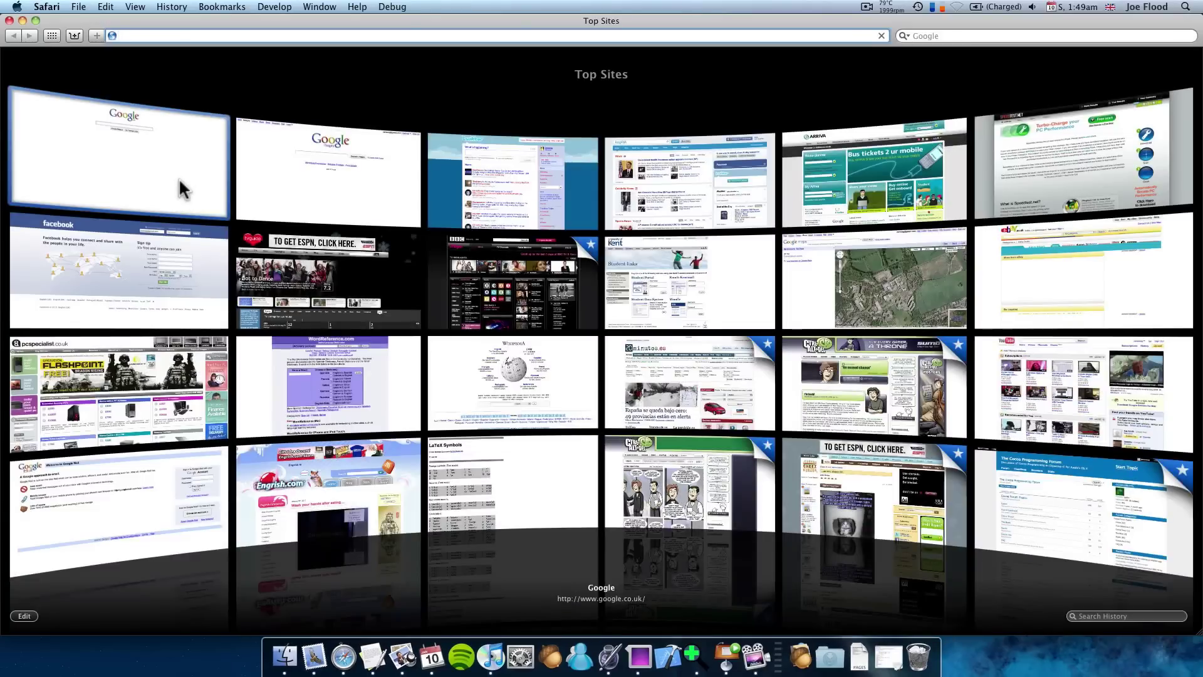
click(179, 180)
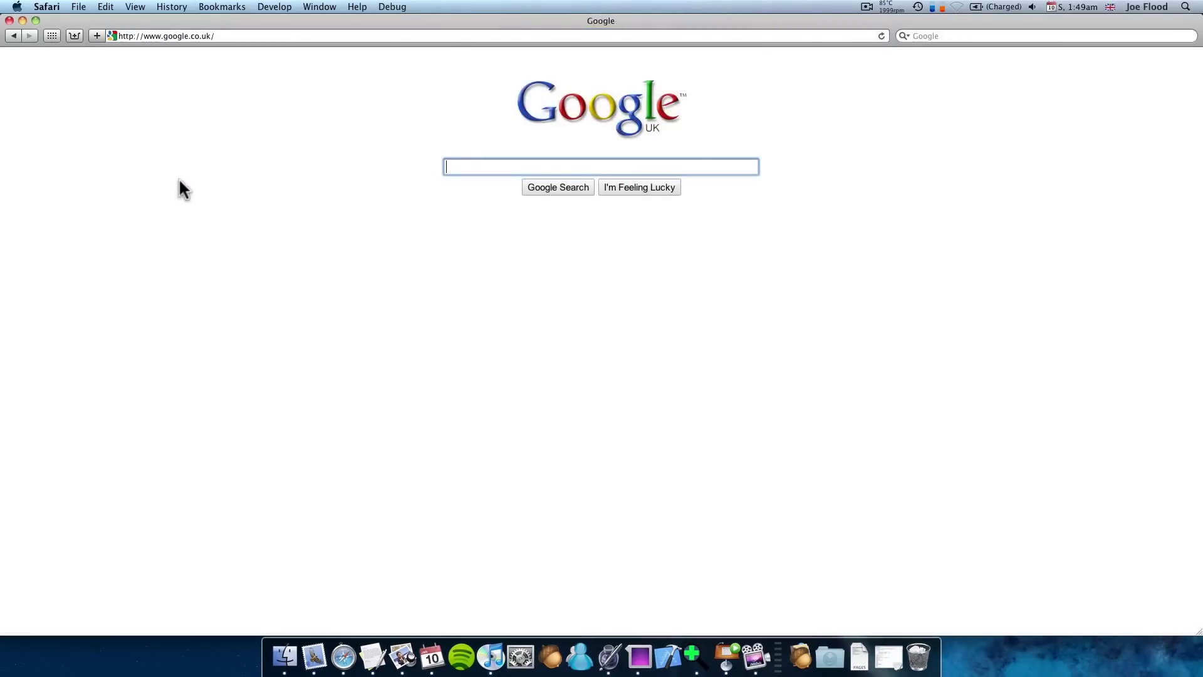
text(apptrap)
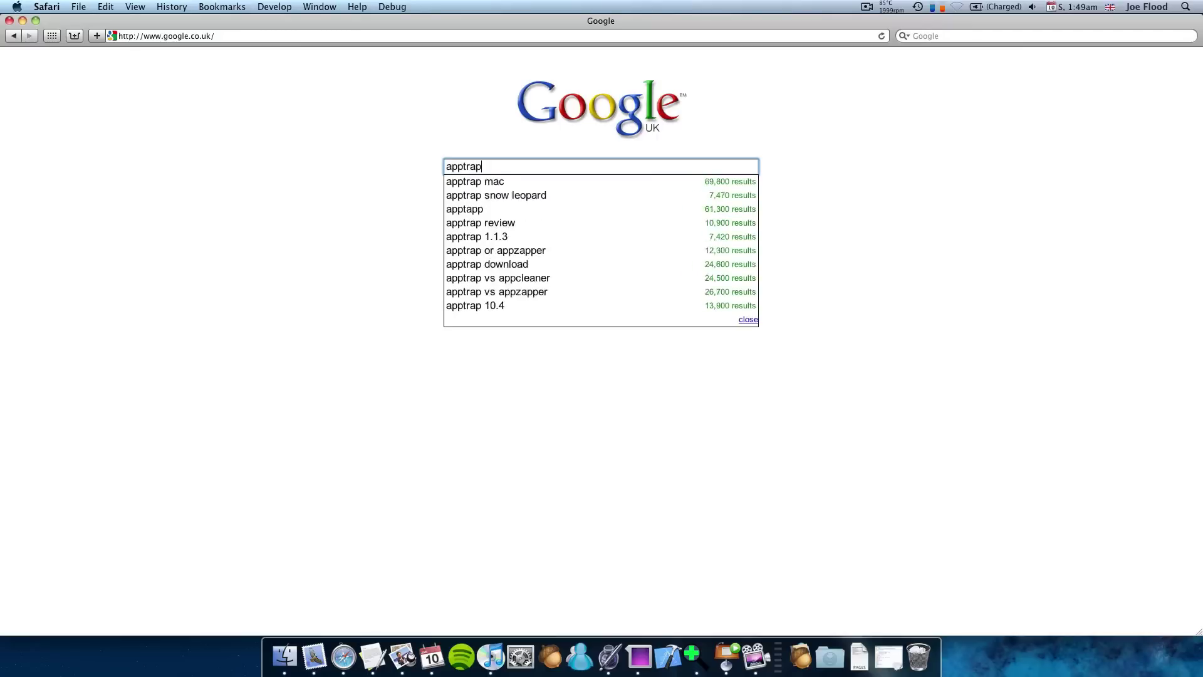
key(Return)
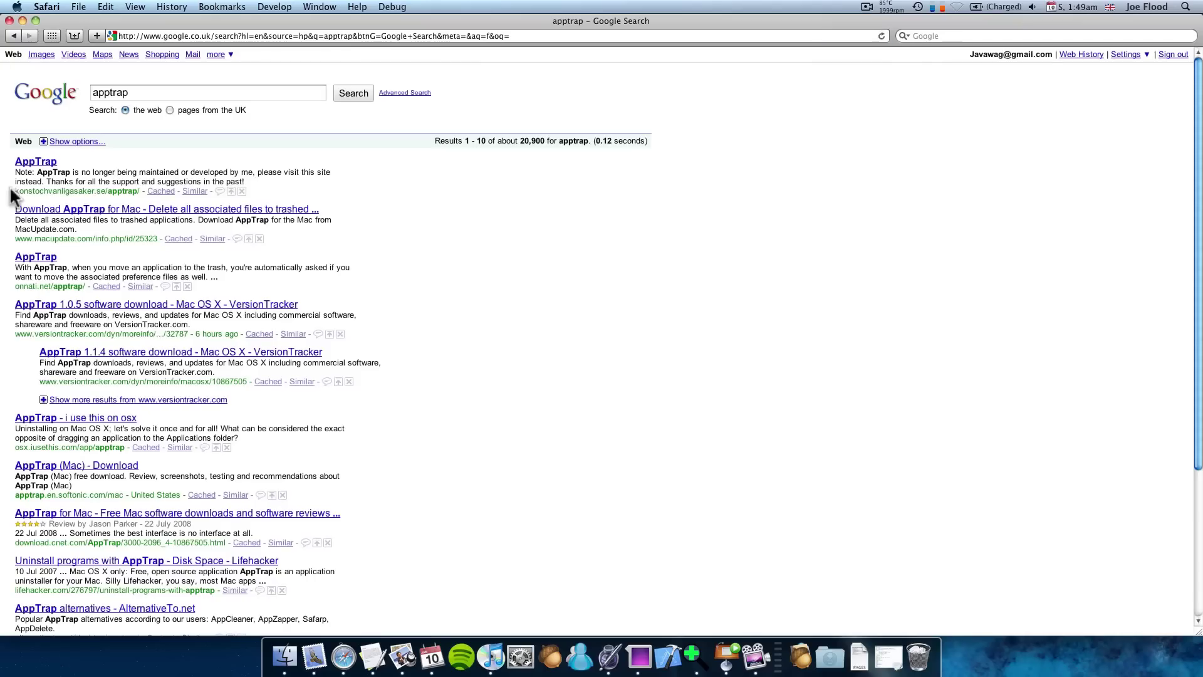
click(49, 162)
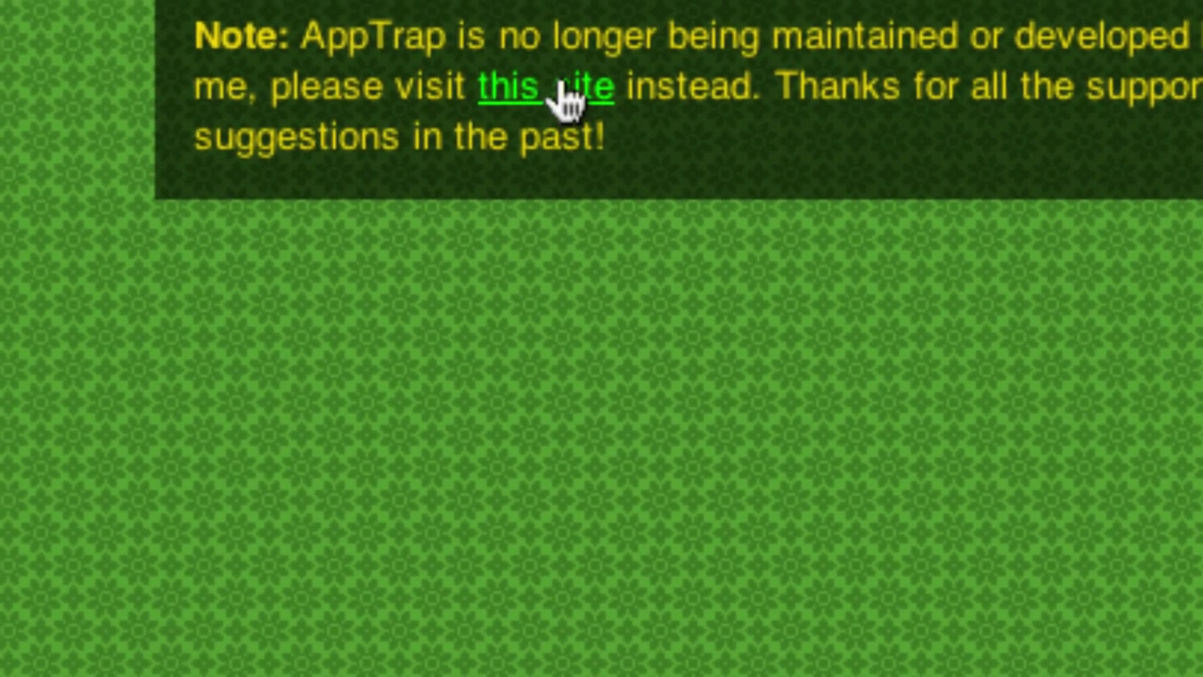
Step: Follow the link to the onnati.net AppTrap page and download AppTrap v1.1.4
click(507, 173)
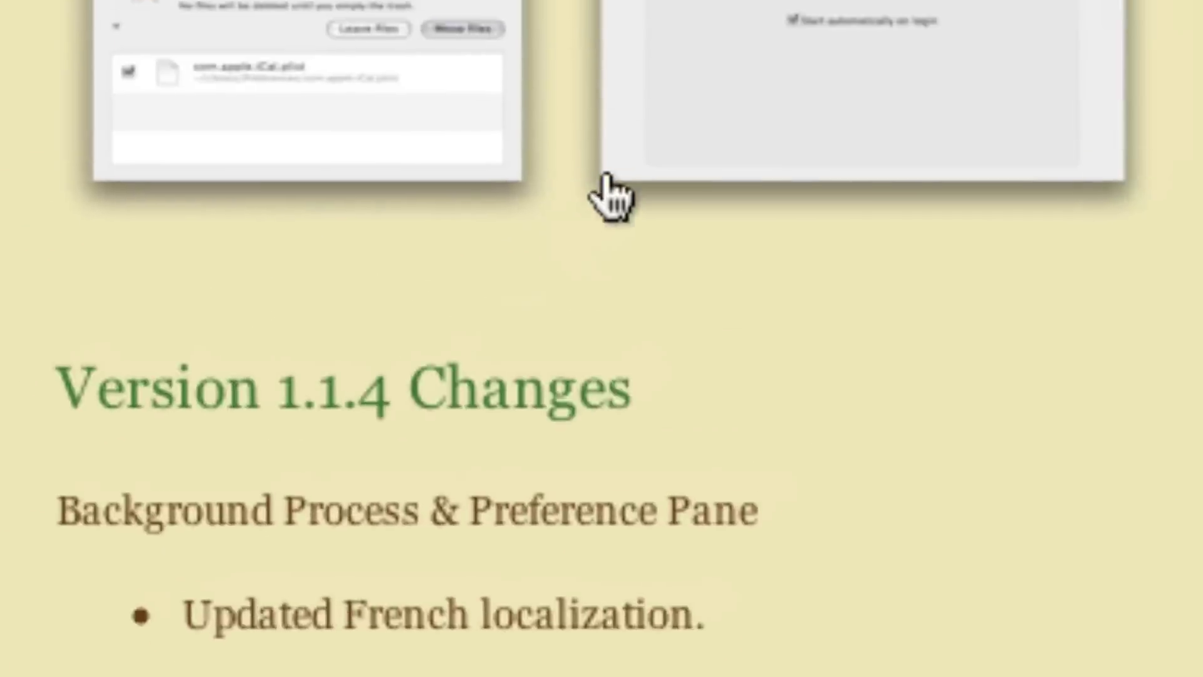
scroll(590, 144, up, 1)
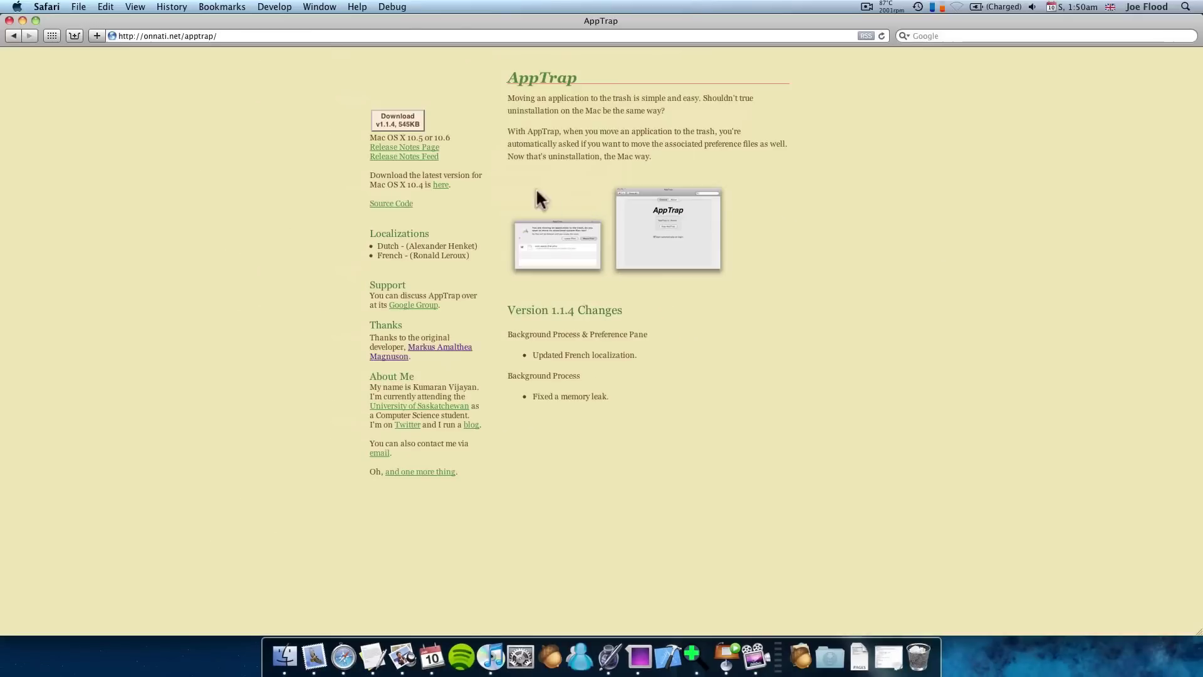
click(402, 120)
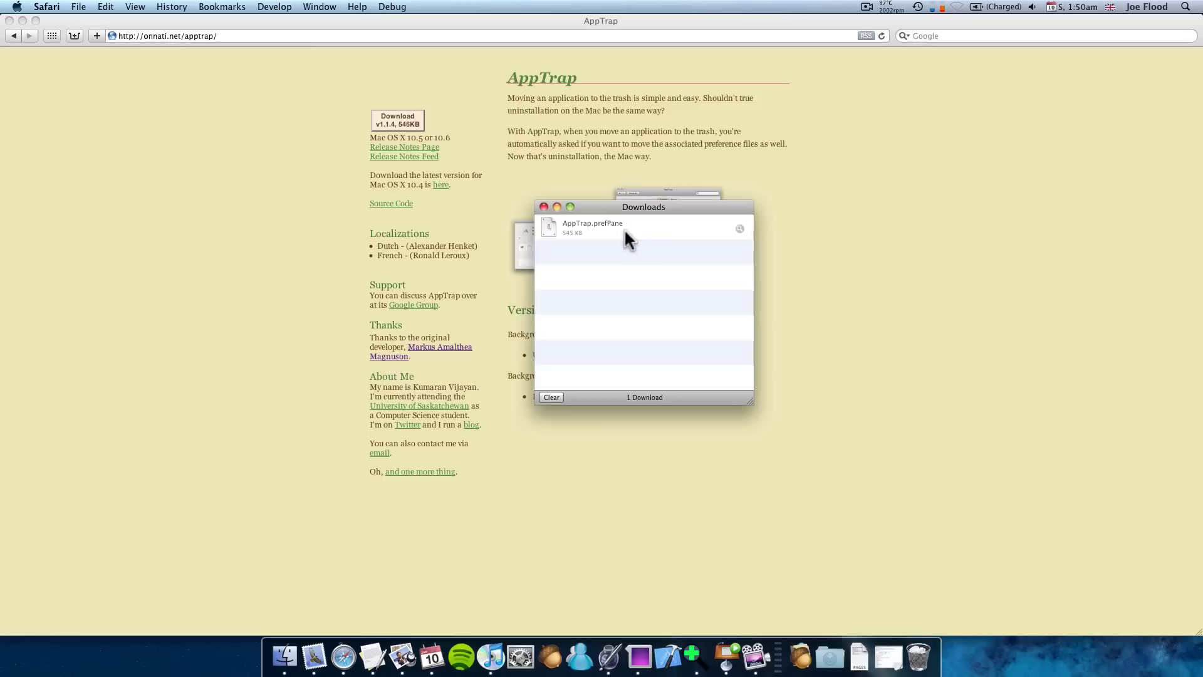
Step: Open the downloaded AppTrap.prefPane and install it for all users of this computer
double_click(624, 229)
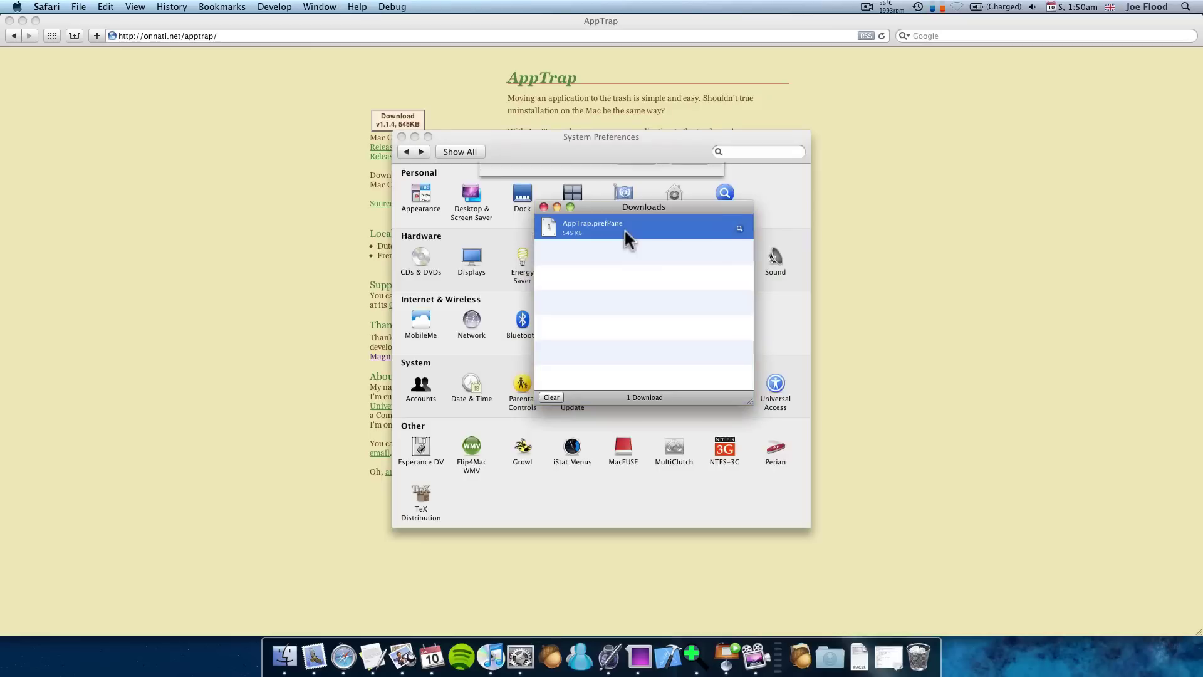
click(543, 207)
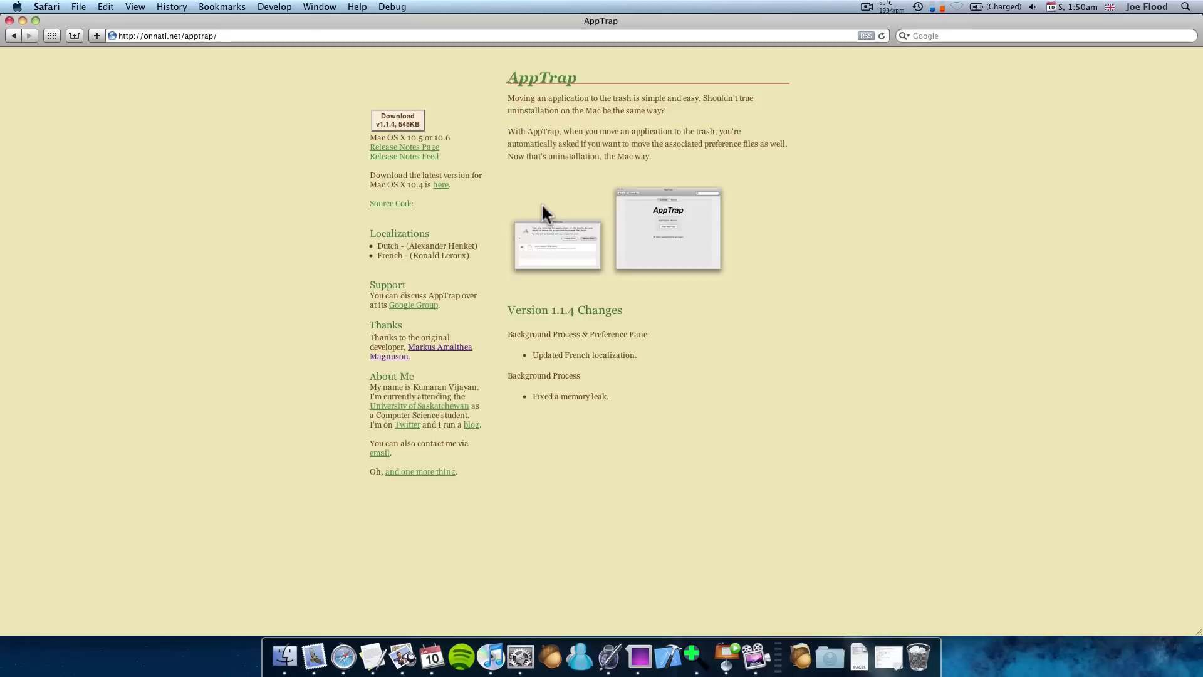
click(519, 655)
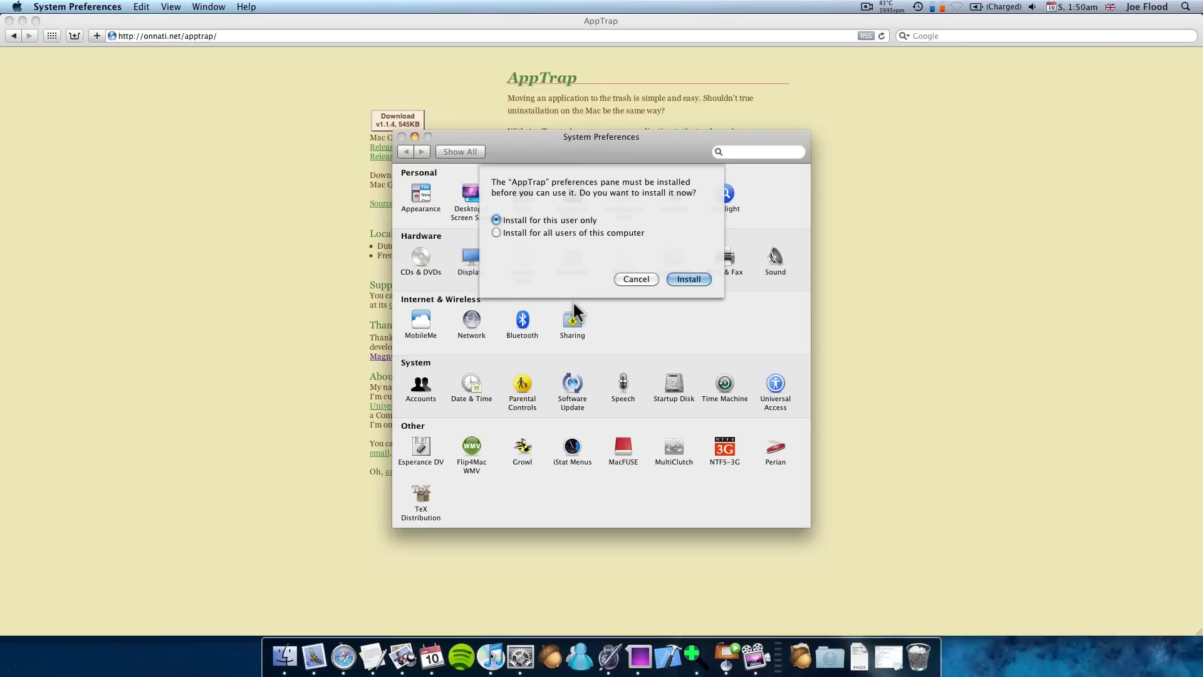
click(528, 234)
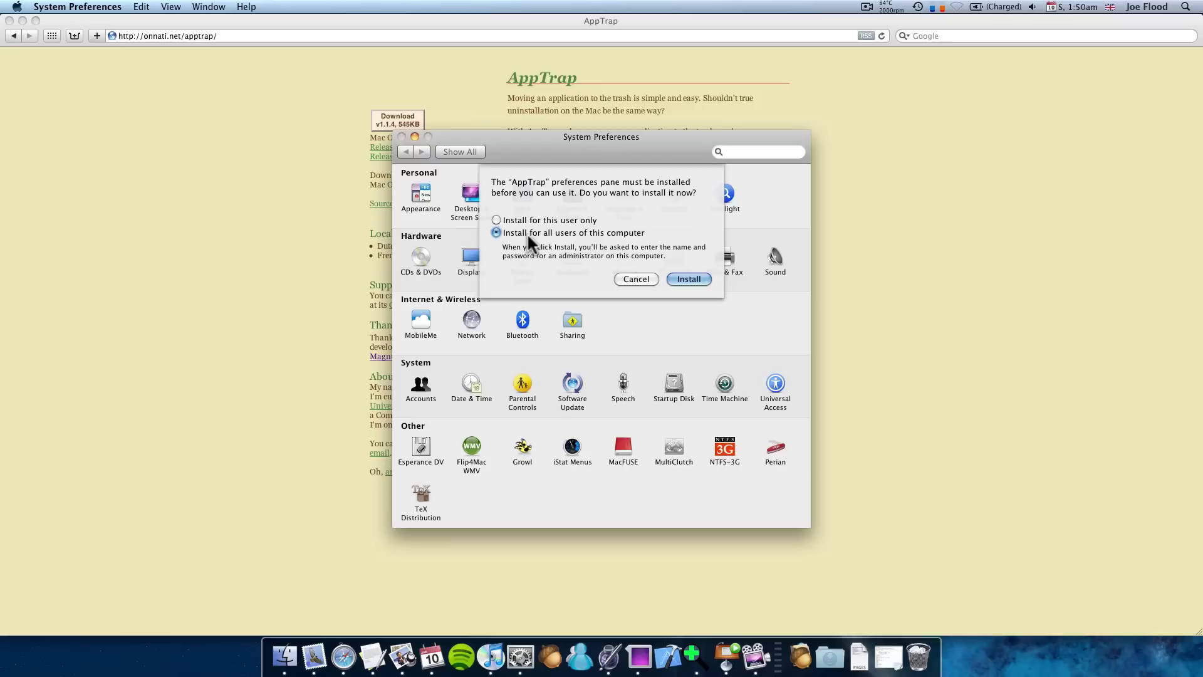
click(685, 280)
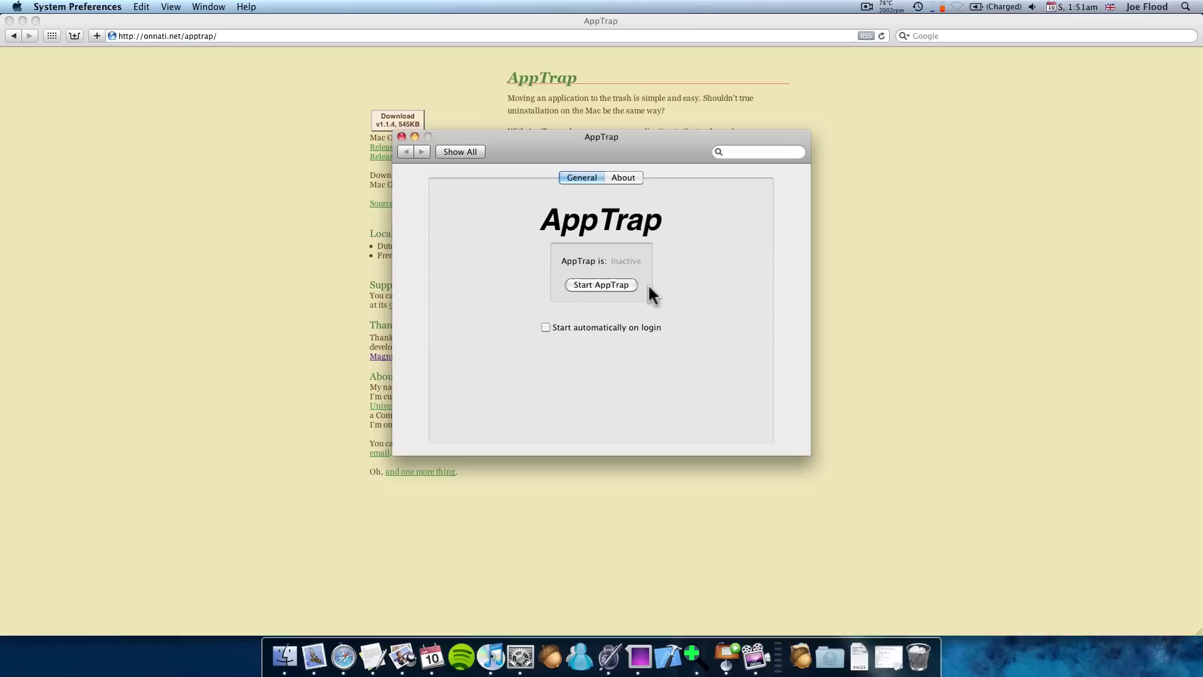
Step: Start AppTrap, allow it to open, enable 'Start automatically on login', then close System Preferences
click(610, 284)
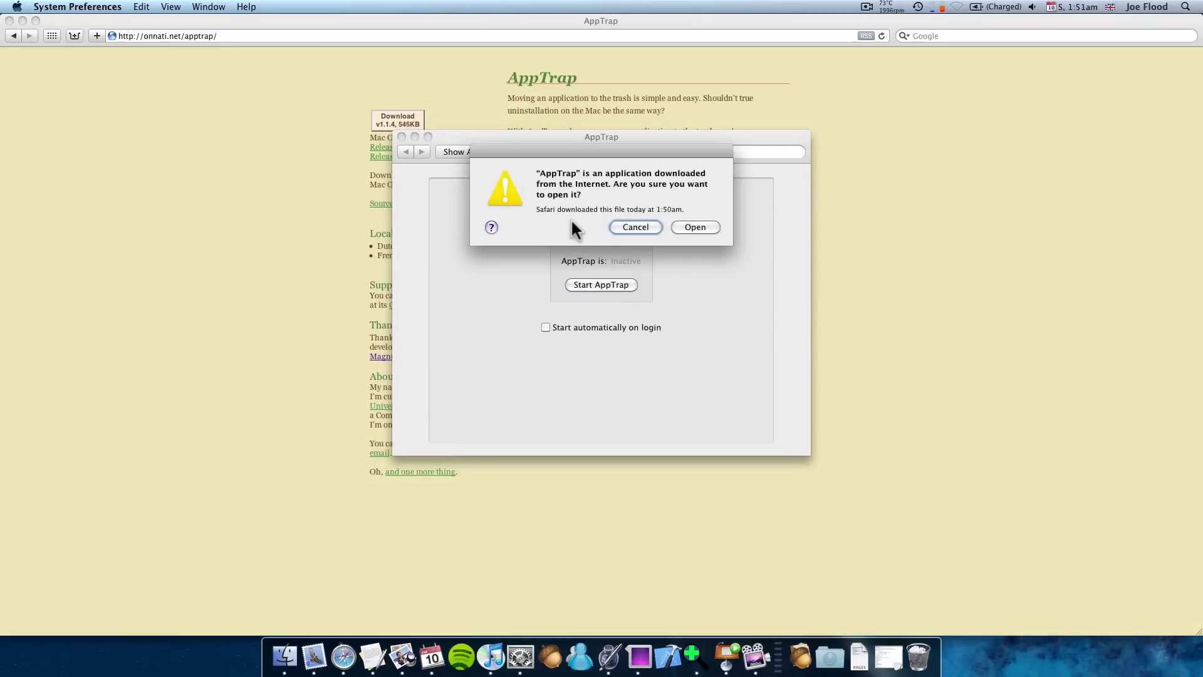
click(713, 227)
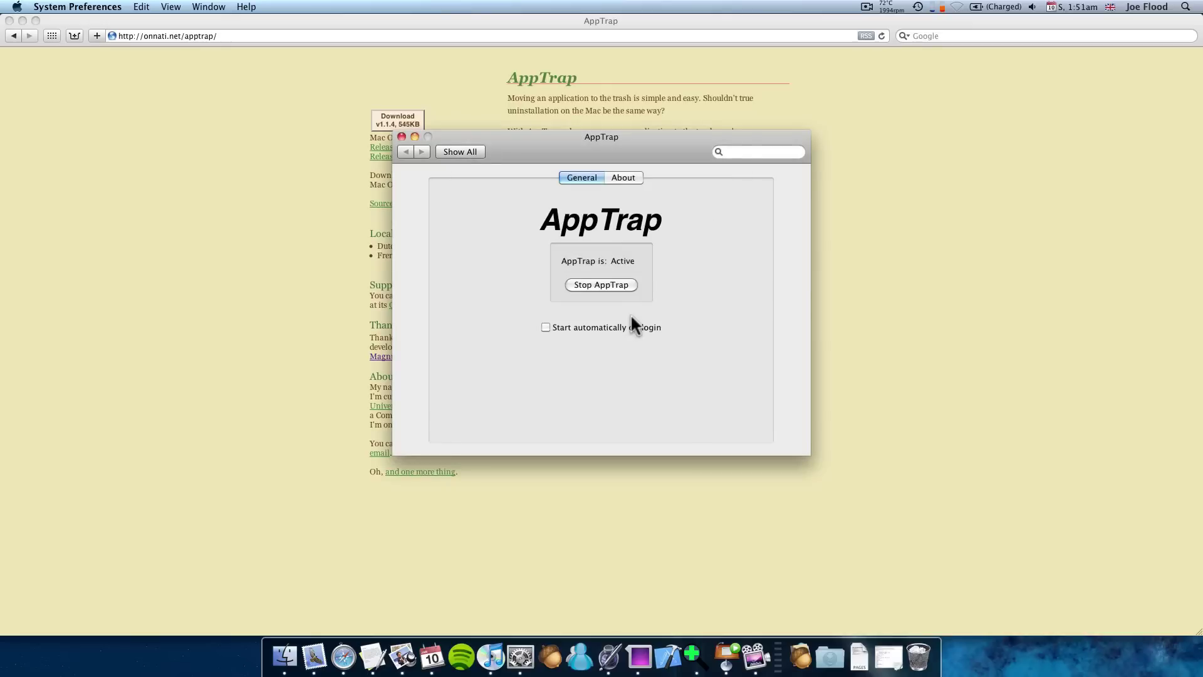
click(602, 327)
click(460, 152)
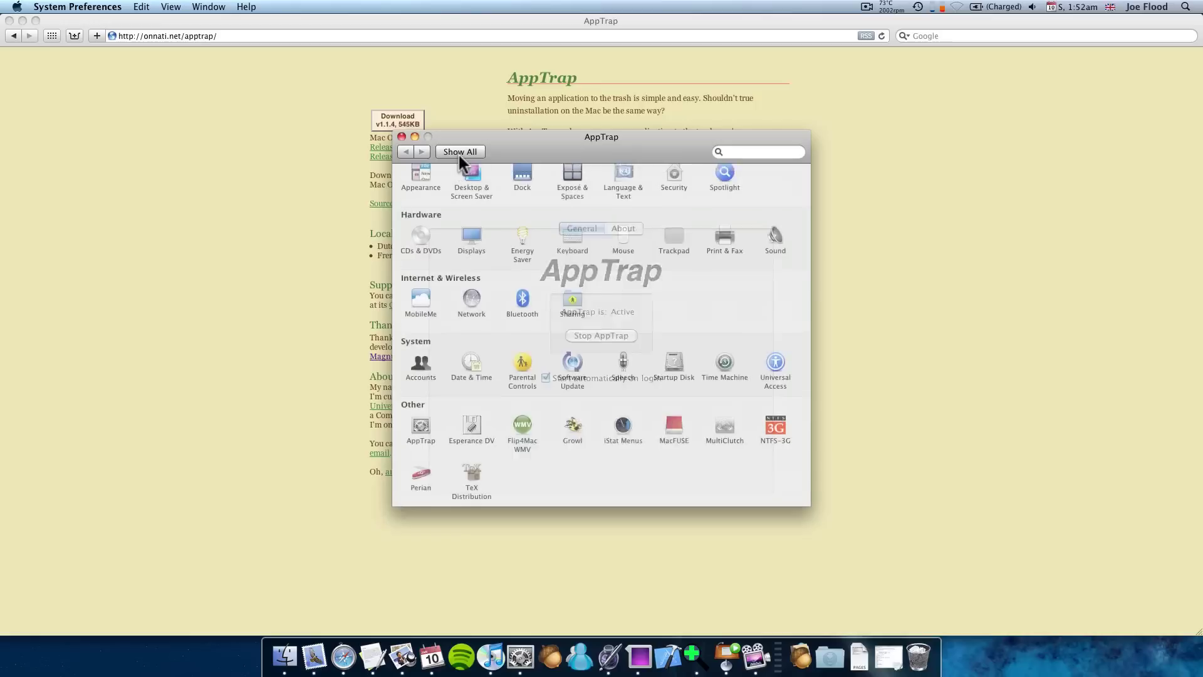
click(402, 137)
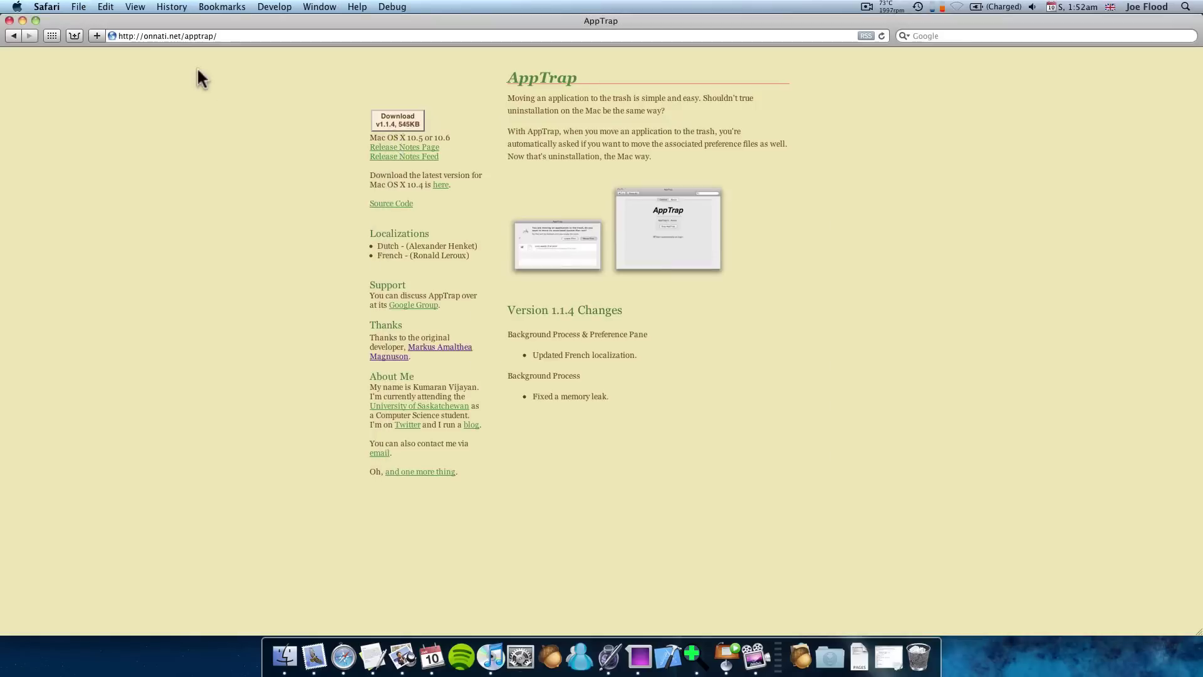
Step: Close the AppTrap web page, empty the Trash, and show the Applications stack
click(8, 20)
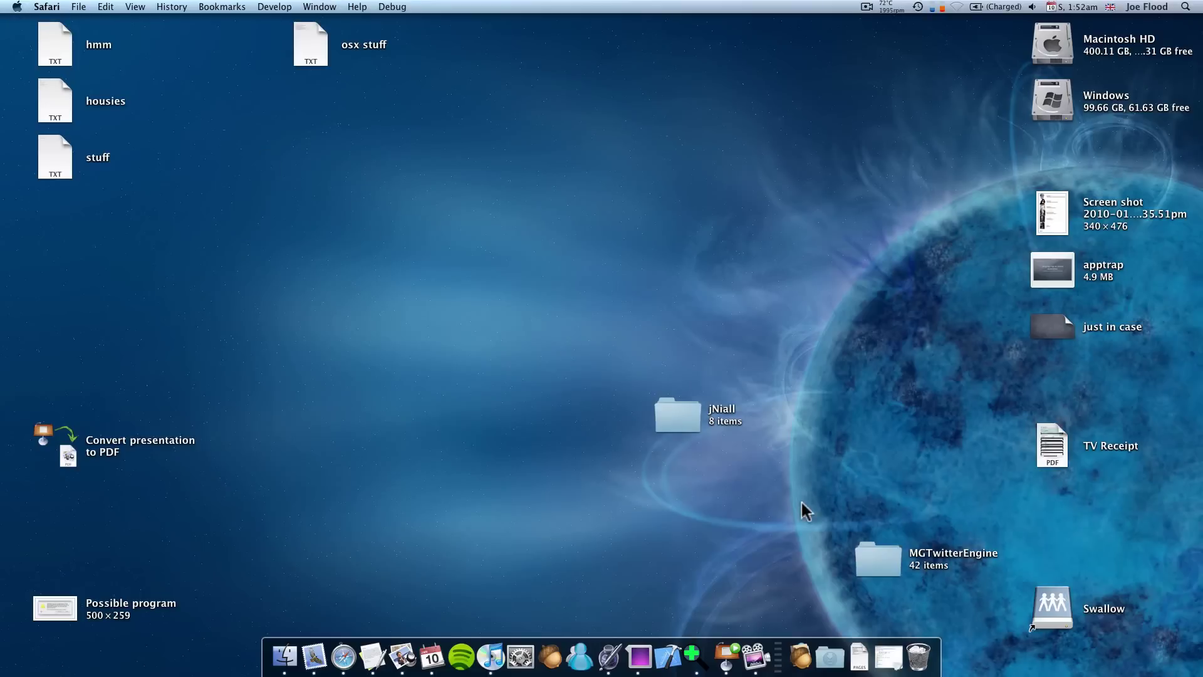
click(919, 656)
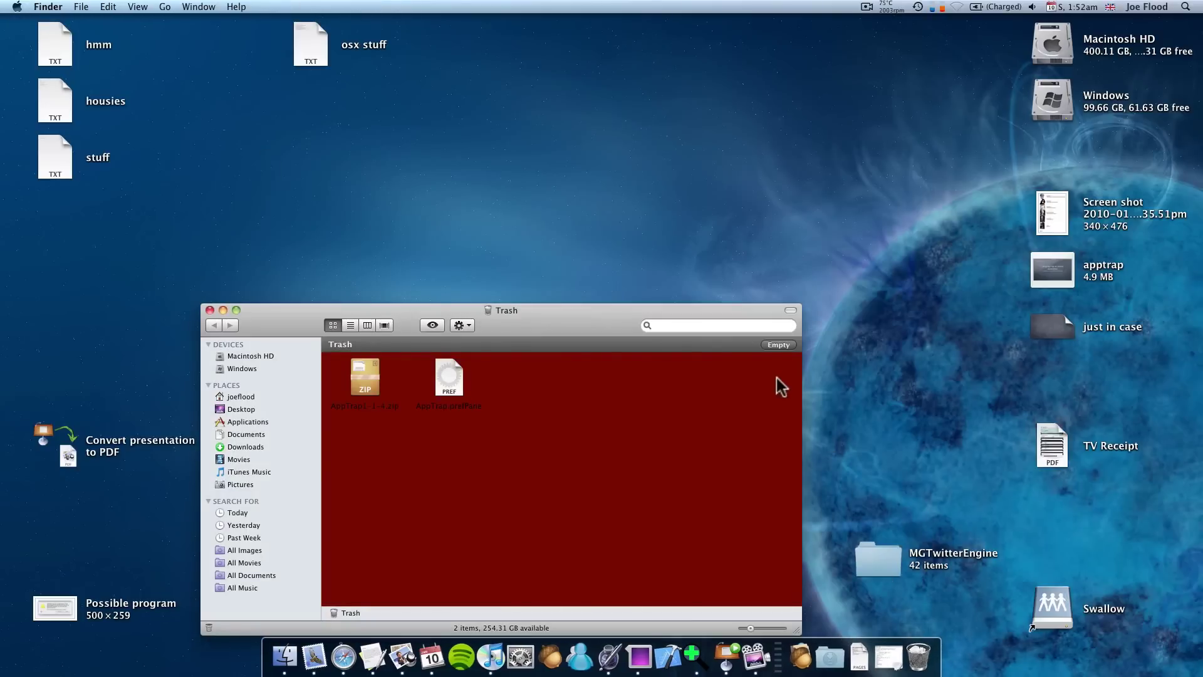
click(777, 345)
key(Return)
key(super+w)
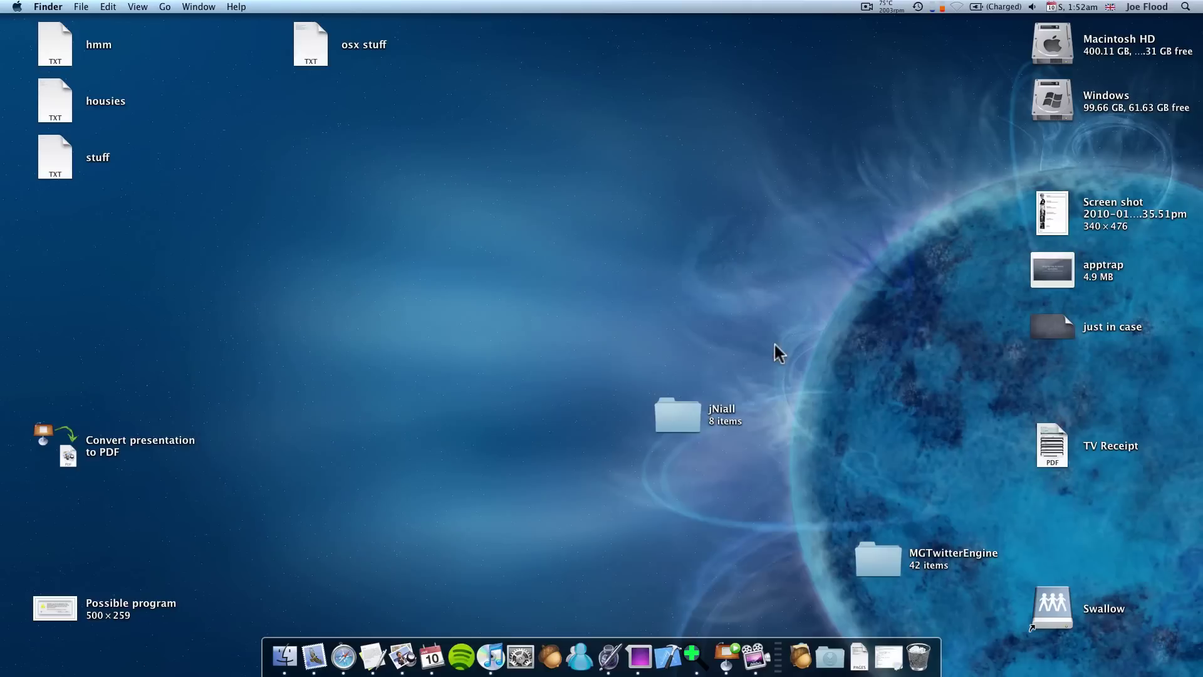
click(803, 655)
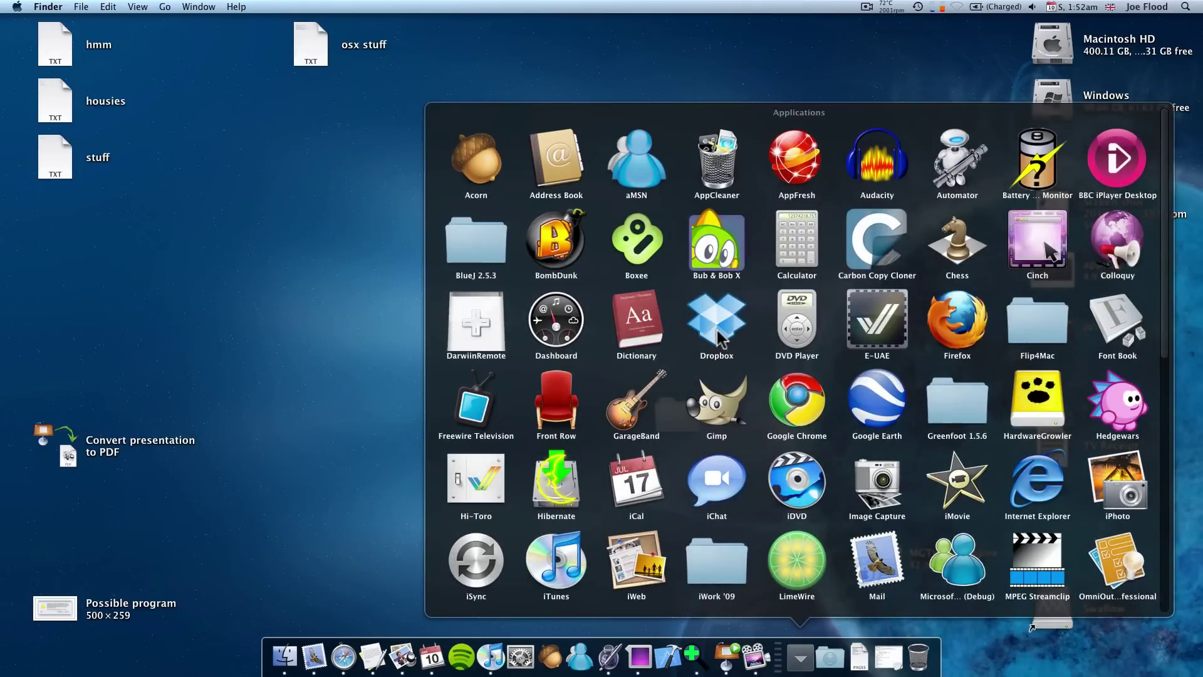
Step: Drag Dropbox to the Trash and let AppTrap move com.getdropbox.dropbox.plist with it
drag(719, 338, 922, 671)
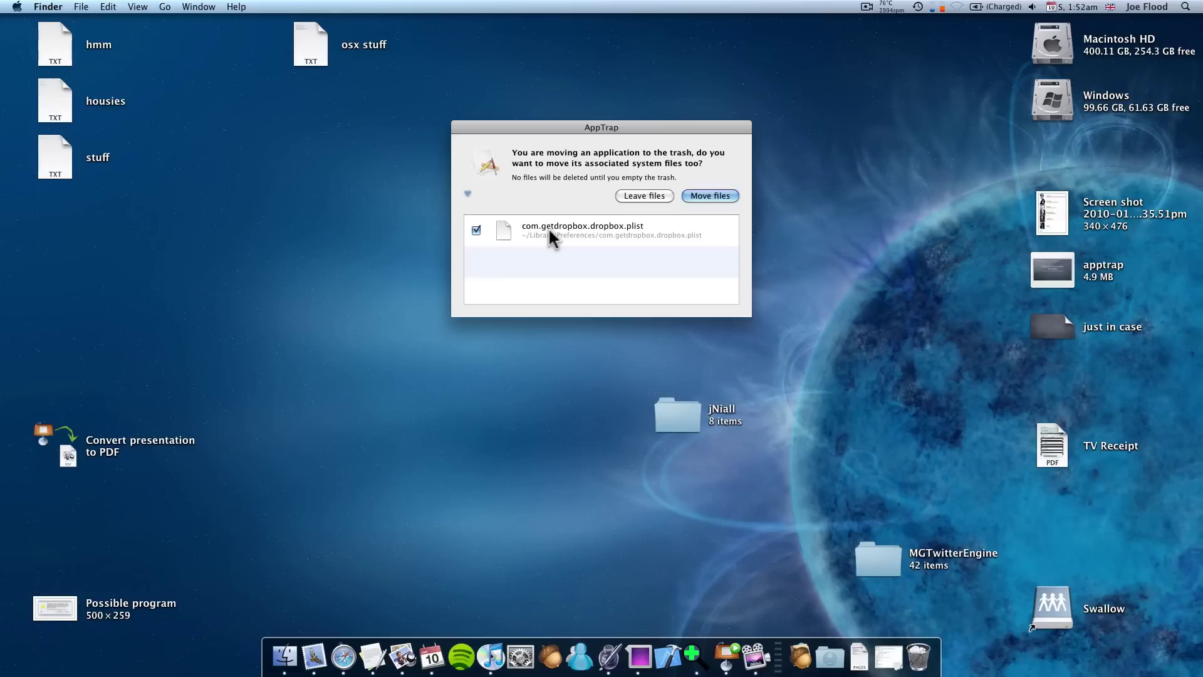
click(467, 192)
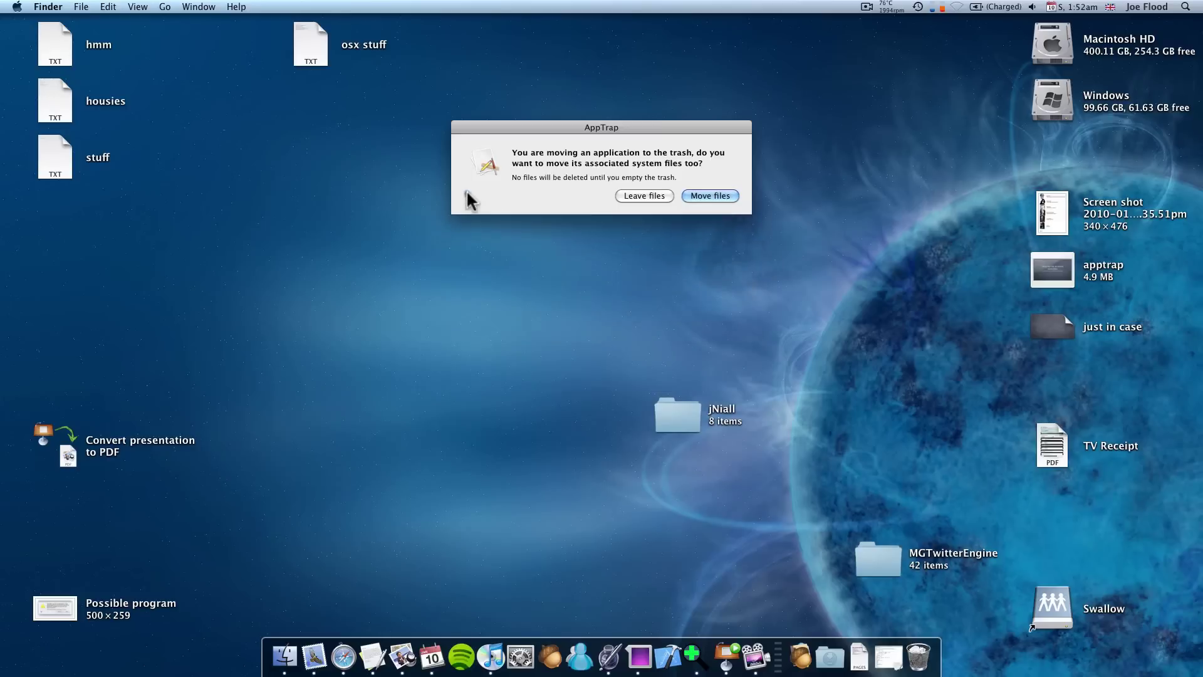
click(467, 193)
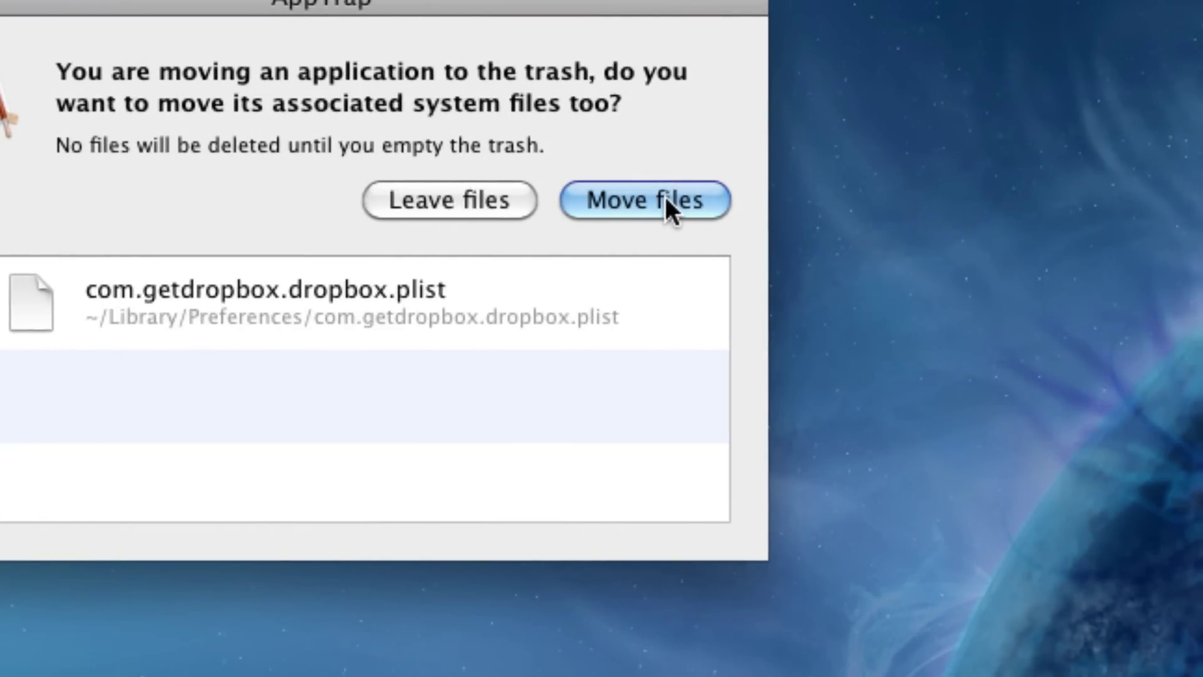
click(664, 200)
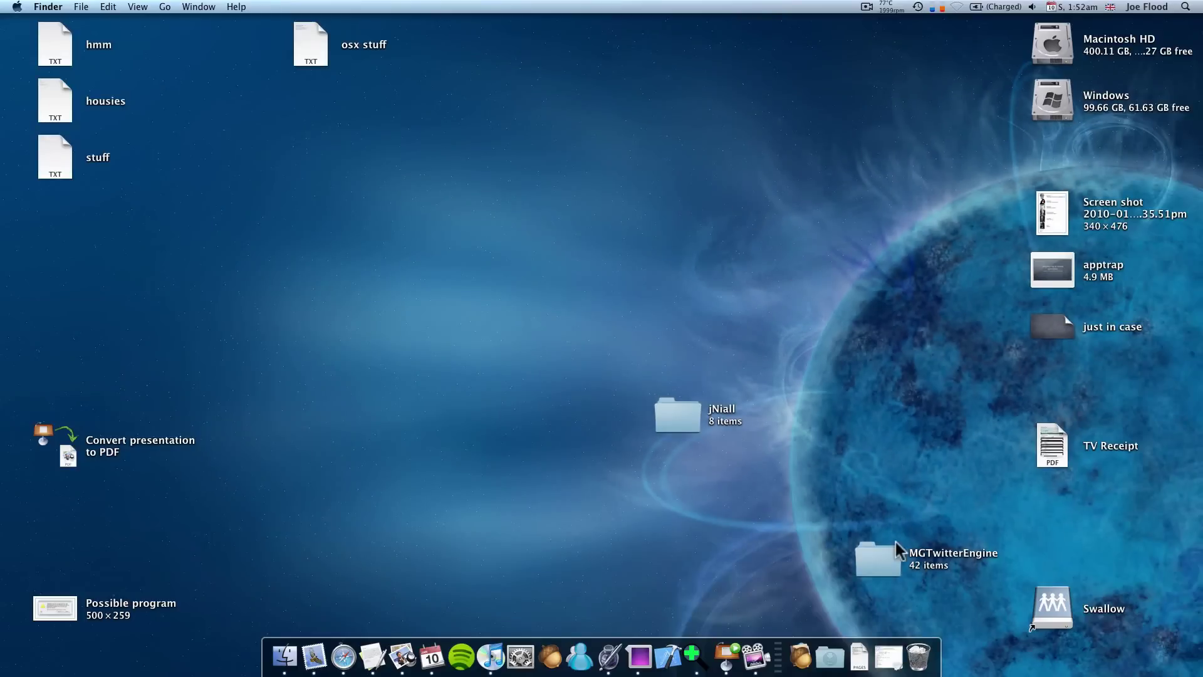
Step: Check Dropbox and its plist are in the Trash, then drag 'osx stuff' to the Trash
click(919, 655)
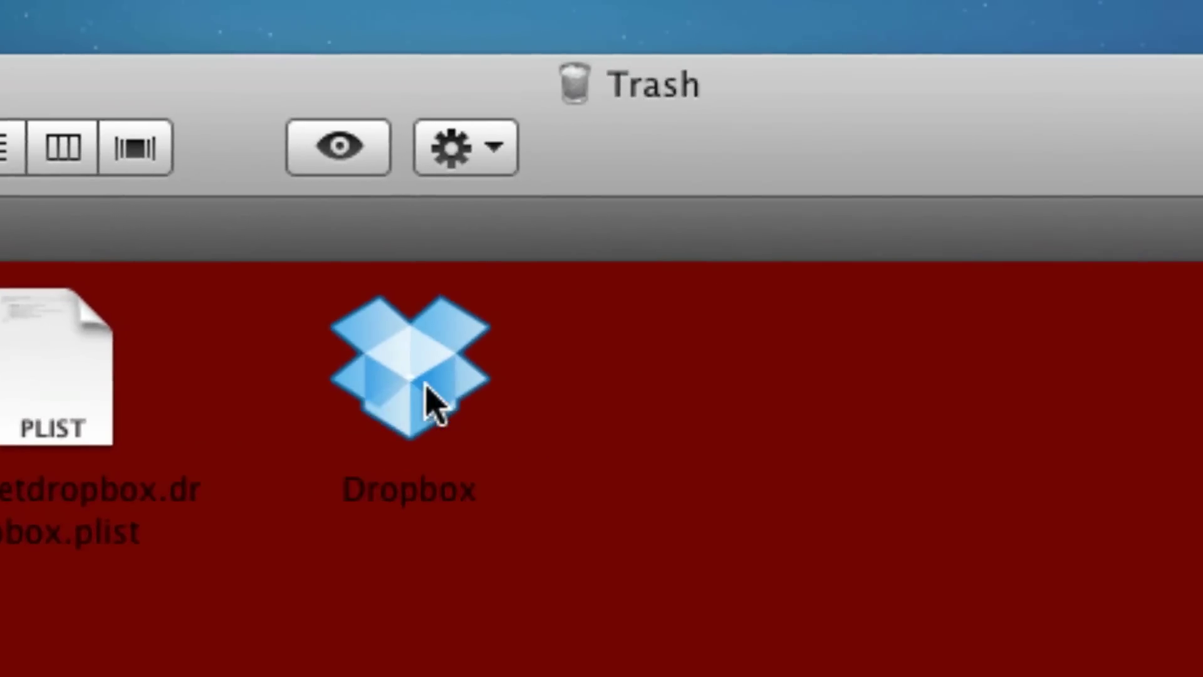
click(449, 378)
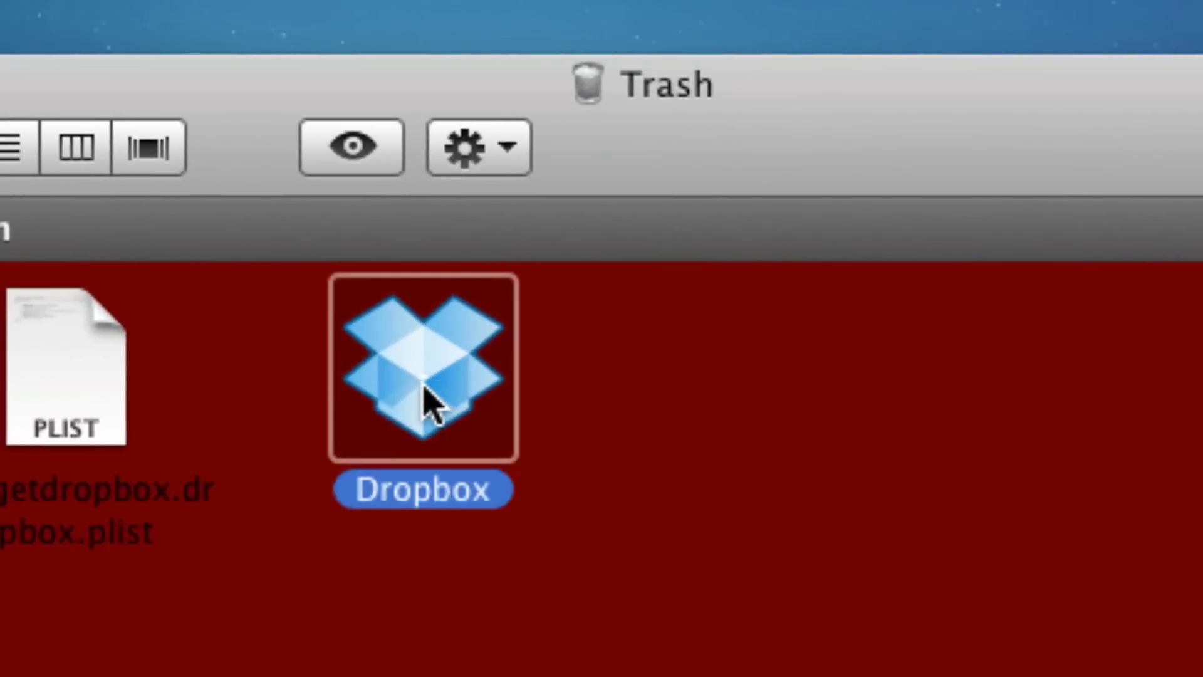
click(84, 404)
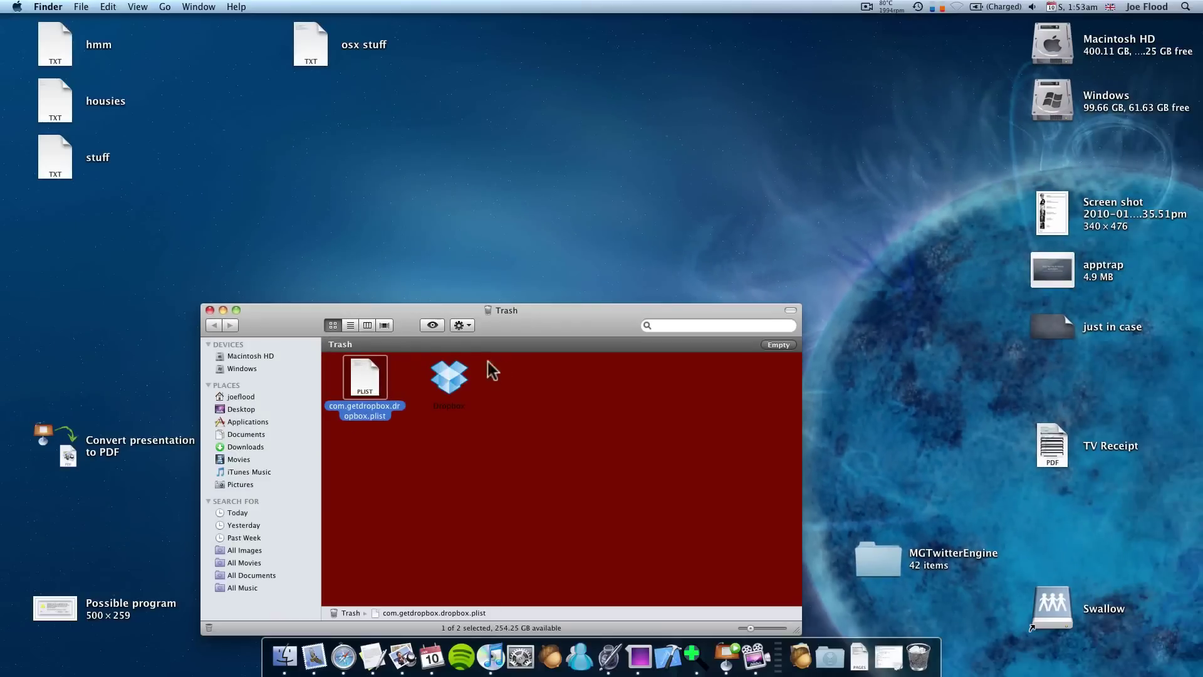
click(210, 310)
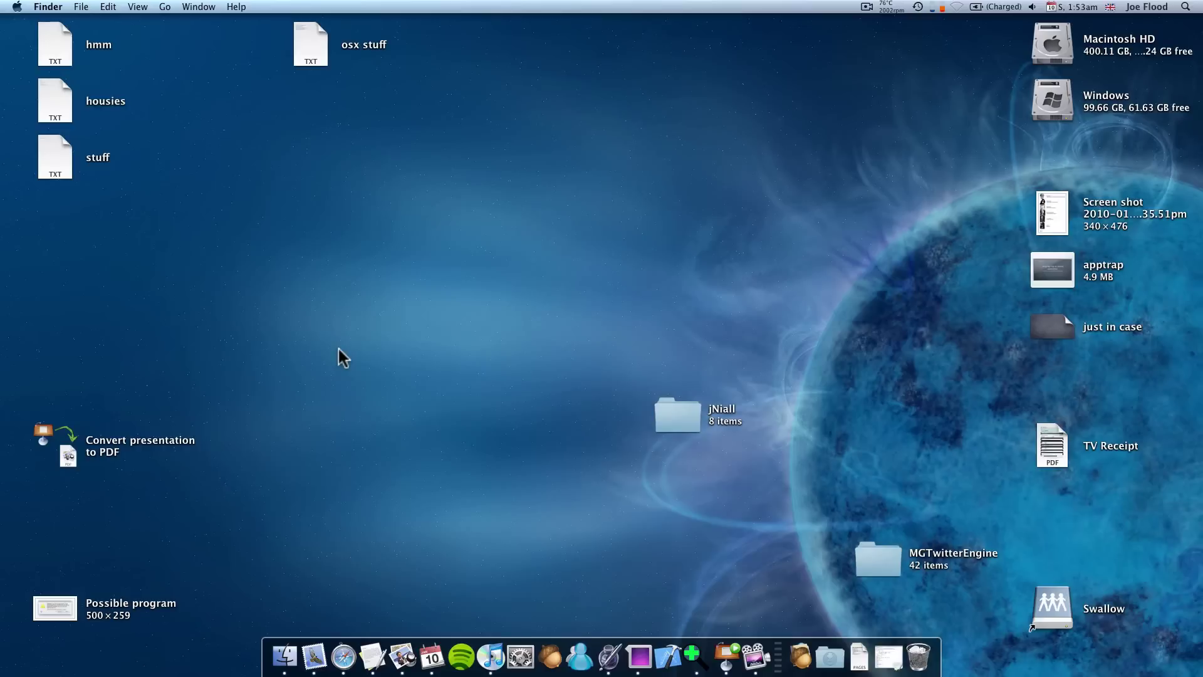
drag(305, 58, 914, 652)
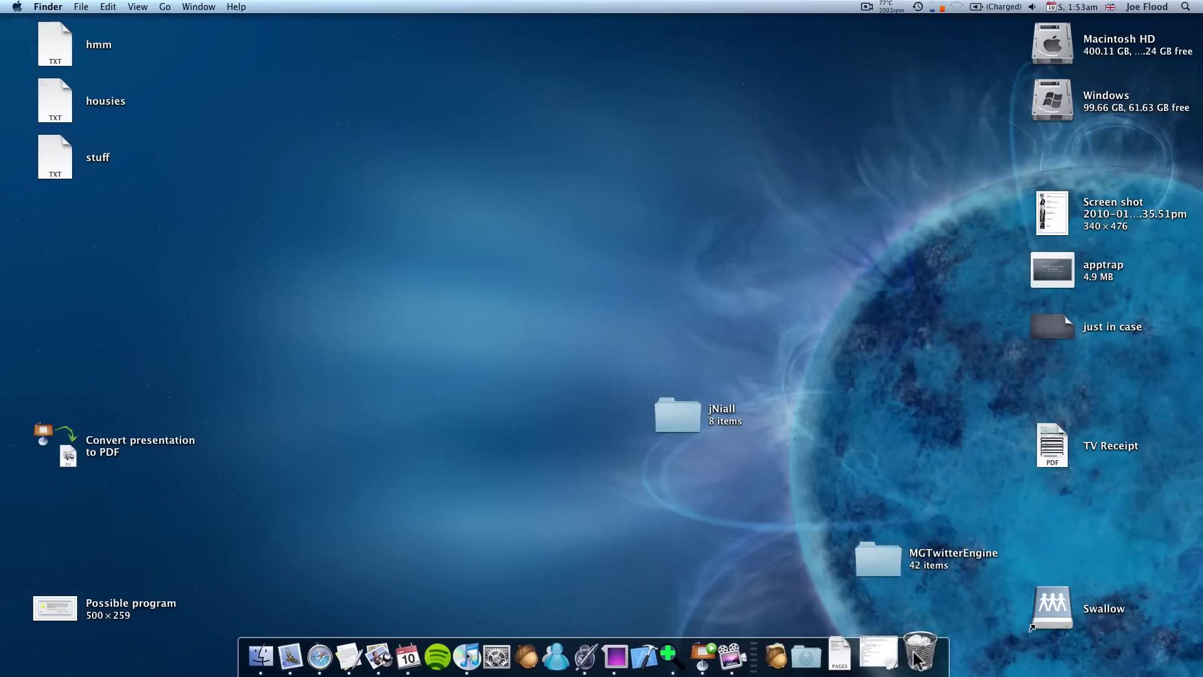